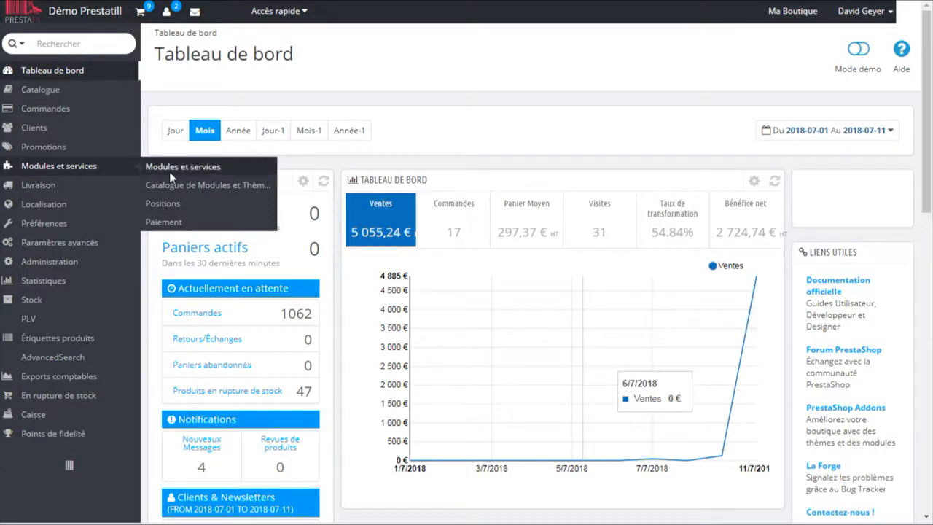
# - Search the modules list for "loyalty" and open the configuration of PrestaTill's Fidélisation des clients module
pyautogui.click(169, 172)
pyautogui.scroll(-10, 313, 291)
pyautogui.scroll(5, 291, 219)
pyautogui.click(223, 132)
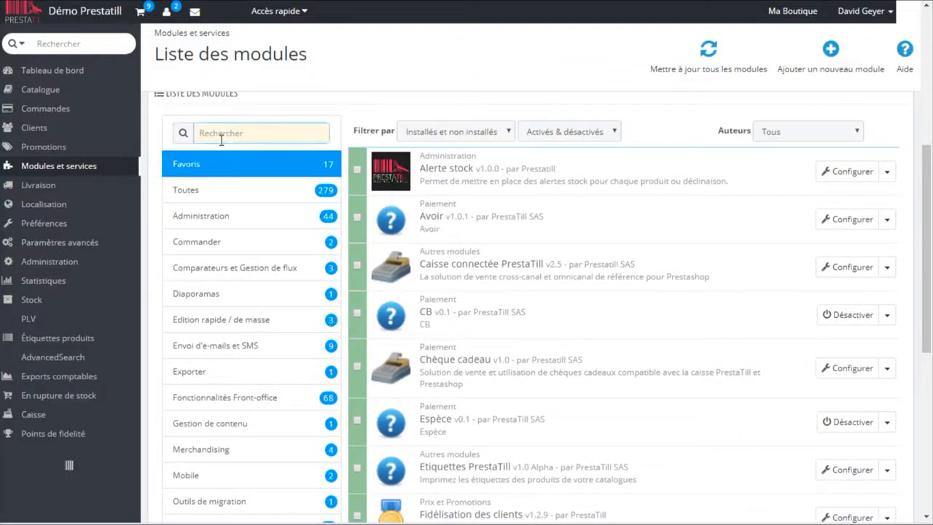
pyautogui.write('loya')
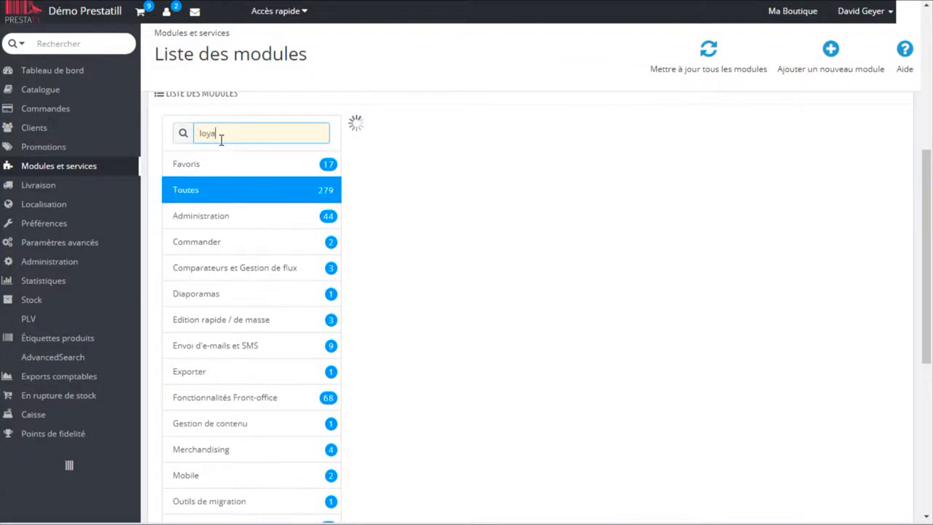
pyautogui.write('lty')
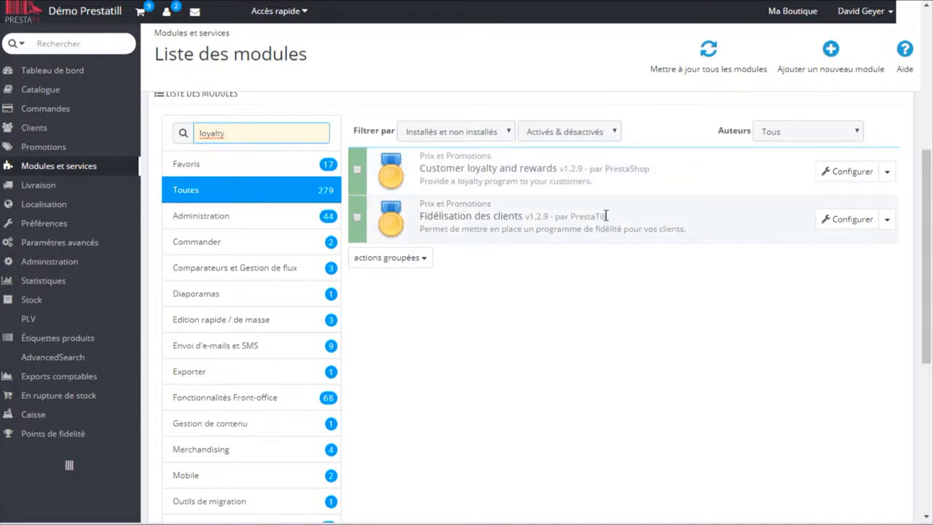
pyautogui.click(835, 223)
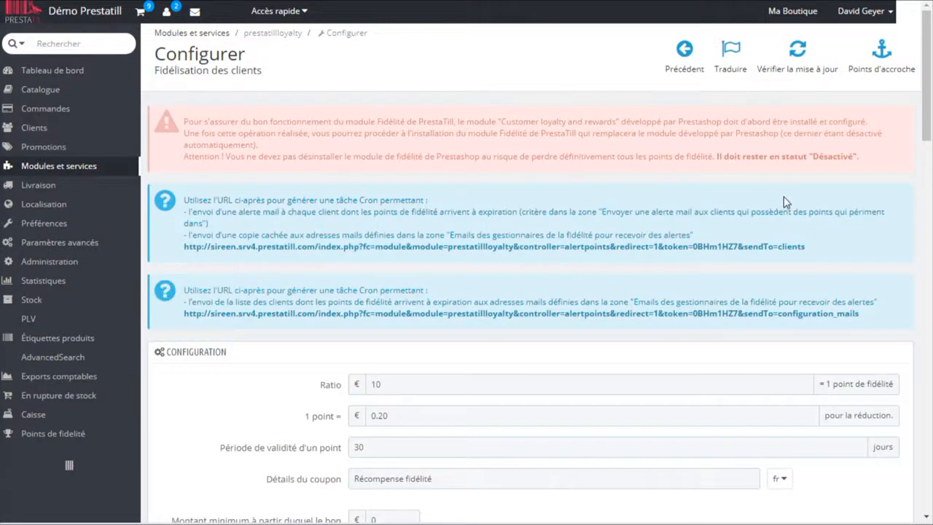
# - Set the loyalty ratio to €1 per point and the value of one point to €0,05
pyautogui.scroll(-2, 510, 158)
pyautogui.scroll(-1, 510, 157)
pyautogui.scroll(1, 265, 122)
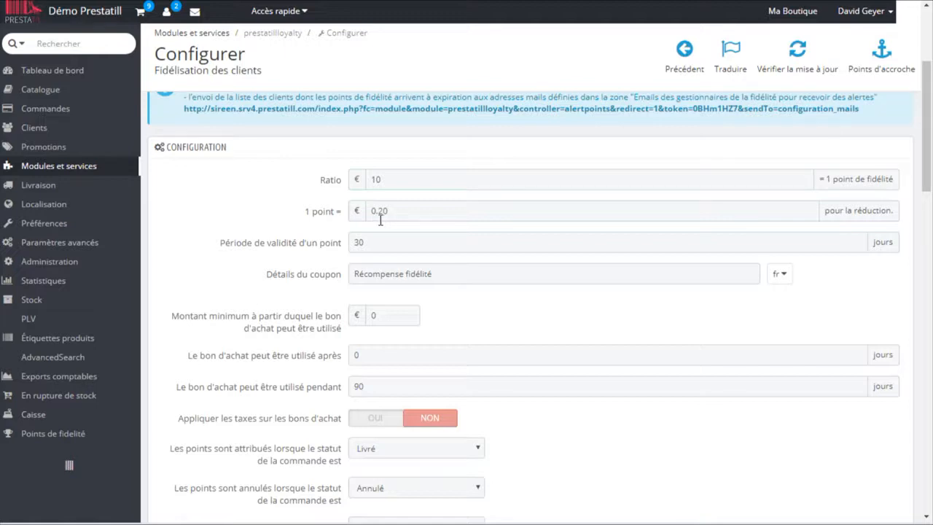
pyautogui.doubleClick(376, 179)
pyautogui.press('BackSpace')
pyautogui.write('1')
pyautogui.click(299, 204)
pyautogui.moveTo(400, 211); pyautogui.dragTo(368, 207)
pyautogui.write('0,05')
pyautogui.click(326, 216)
# - Set the validity period of a loyalty point to 60 days
pyautogui.doubleClick(355, 243)
pyautogui.write('60')
pyautogui.click(317, 264)
# - Check the English version of the coupon details text and return the field to French
pyautogui.click(441, 276)
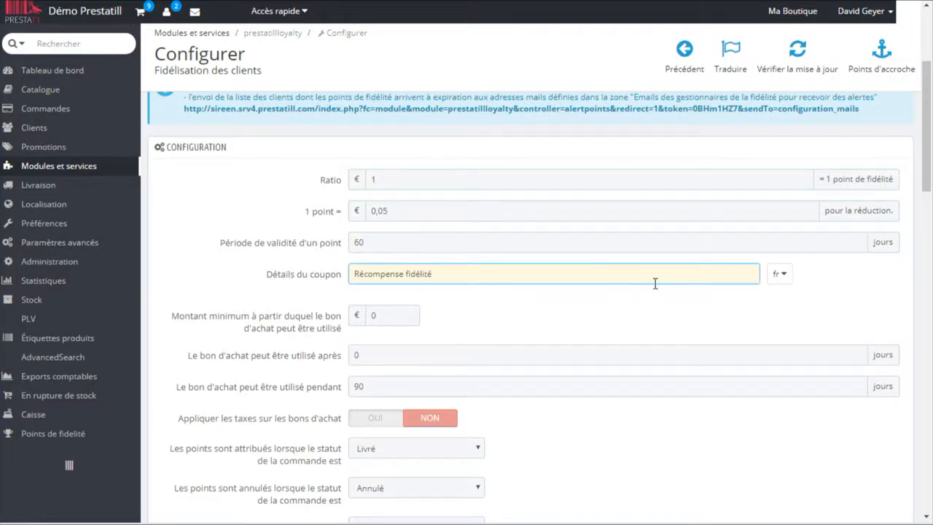
pyautogui.click(780, 274)
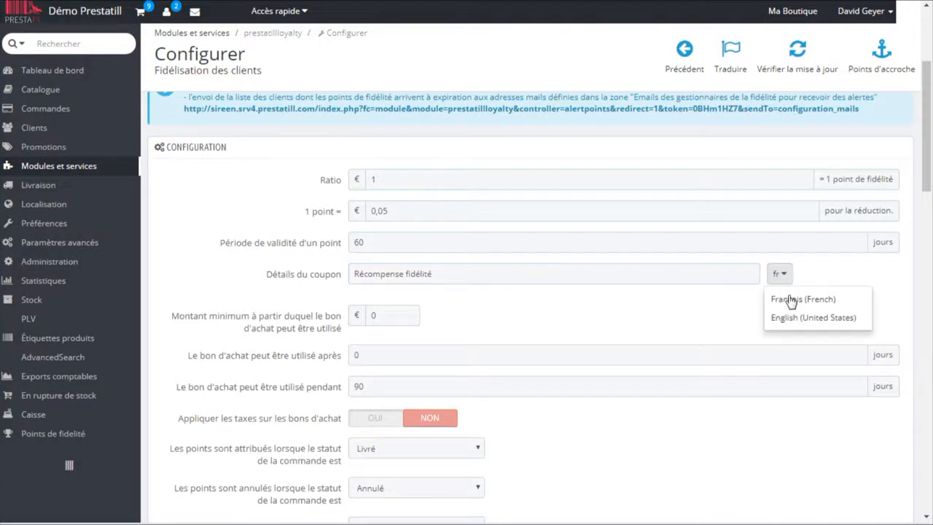
pyautogui.click(793, 318)
pyautogui.click(728, 274)
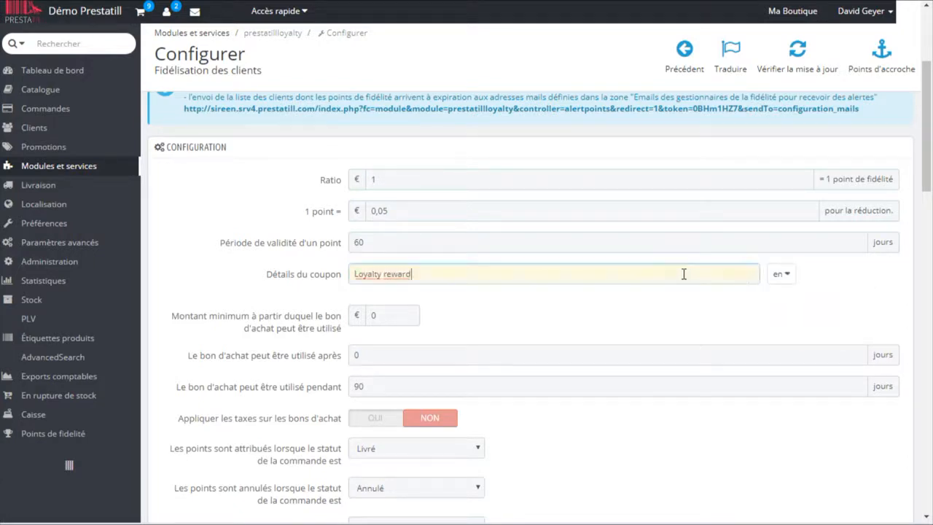
pyautogui.click(781, 274)
pyautogui.click(791, 296)
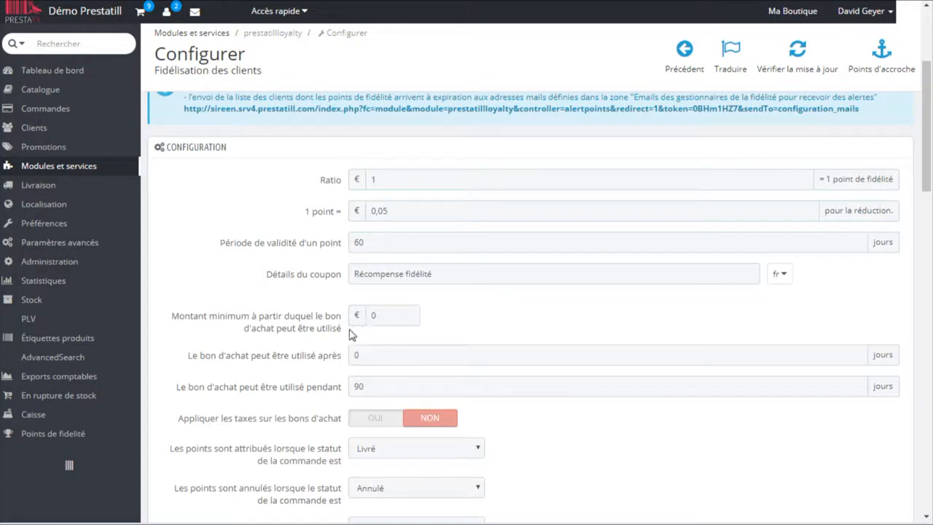
# - Set the minimum amount from which the voucher can be used to €20
pyautogui.moveTo(380, 314)
pyautogui.mouseDown()
pyautogui.moveTo(367, 318)
pyautogui.moveTo(366, 308)
pyautogui.mouseUp()
pyautogui.write('20')
pyautogui.click(446, 322)
# - Check the voucher tax option and the order statuses available for awarding and cancelling points
pyautogui.click(376, 418)
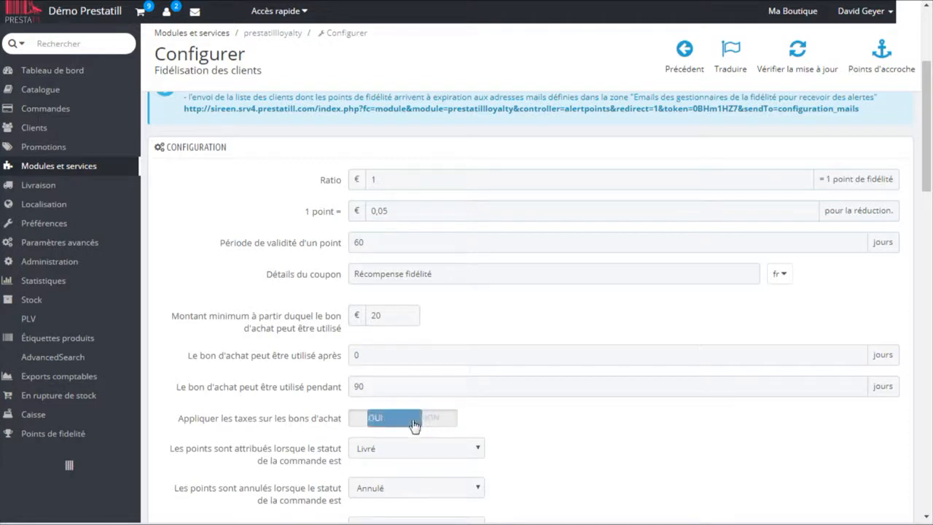
pyautogui.click(436, 421)
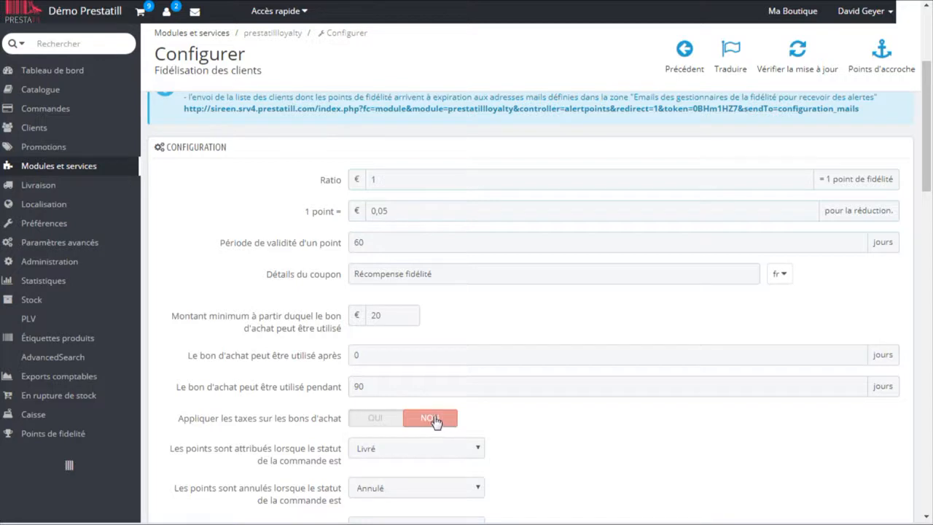
pyautogui.scroll(-1, 359, 412)
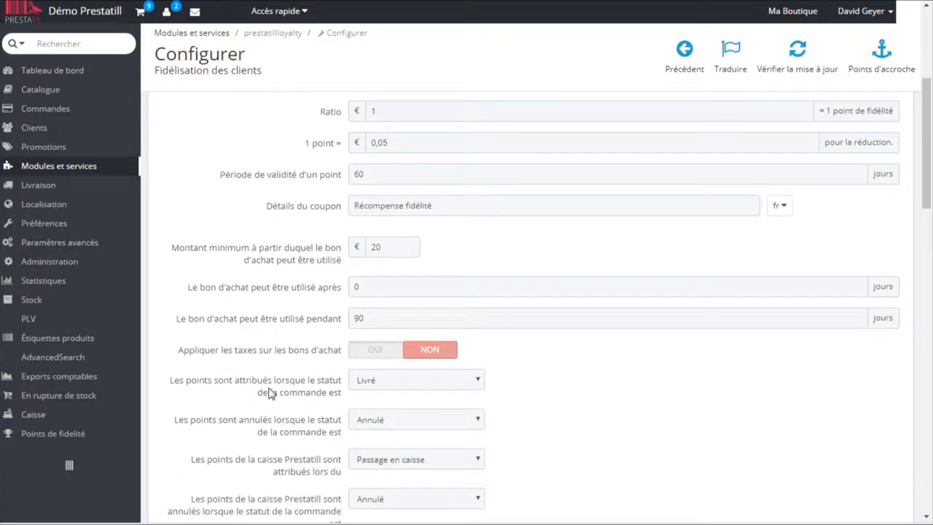
pyautogui.click(401, 388)
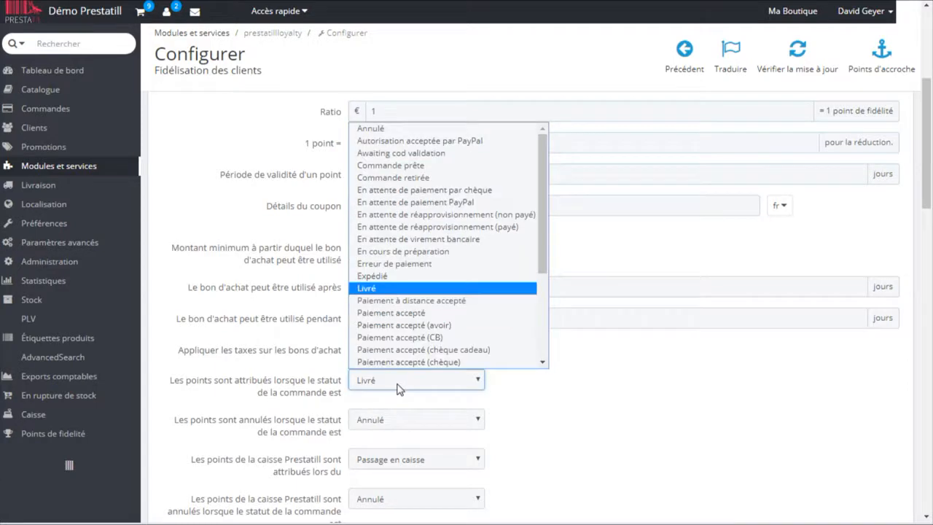
pyautogui.scroll(-2, 542, 240)
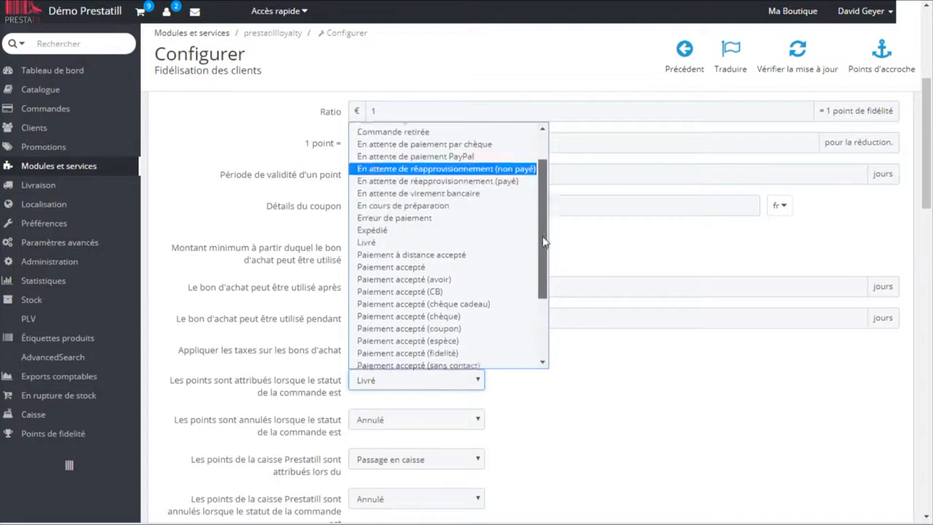
pyautogui.click(539, 404)
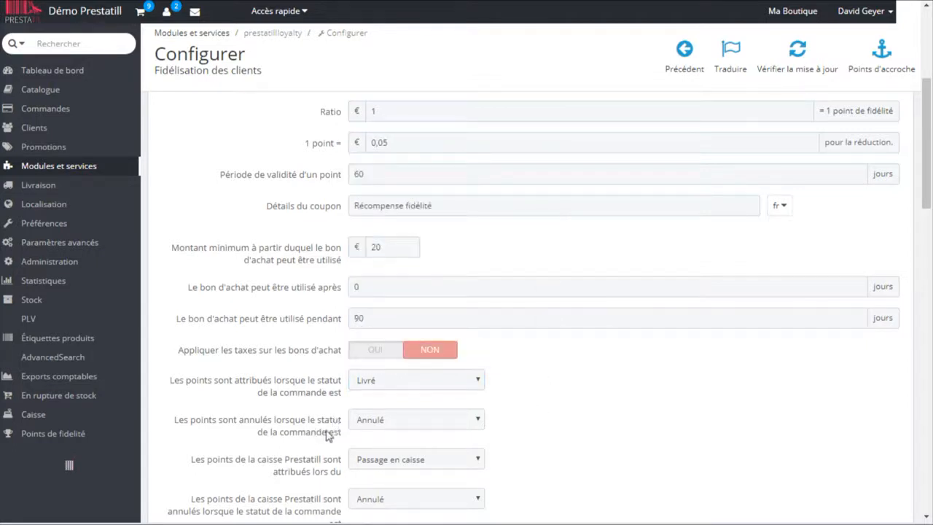
pyautogui.click(413, 422)
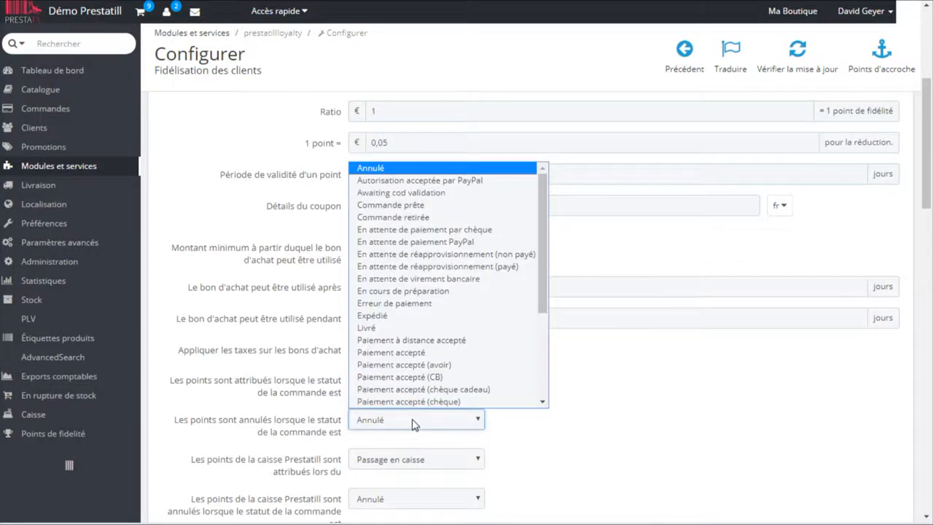
pyautogui.click(413, 423)
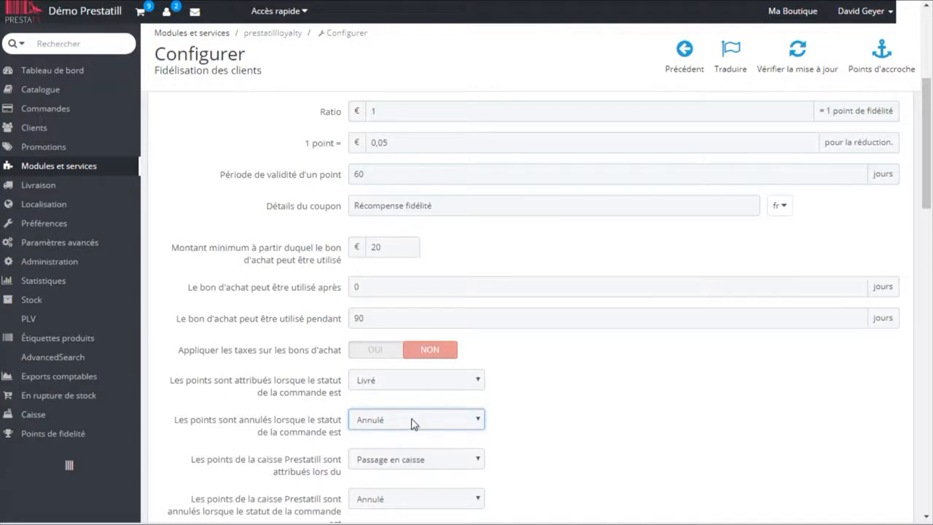
# - Check the statuses available for awarding and cancelling points from the Prestatill cash register
pyautogui.scroll(-2, 411, 423)
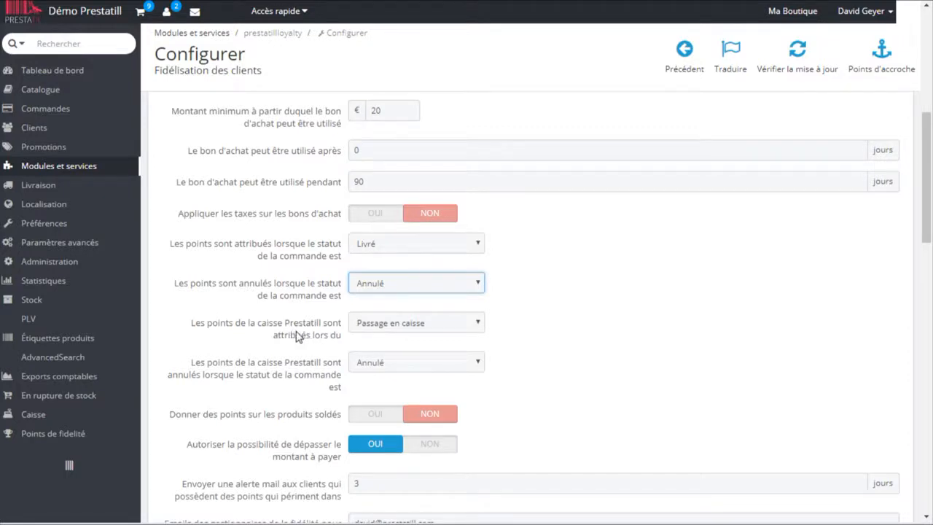
pyautogui.click(405, 329)
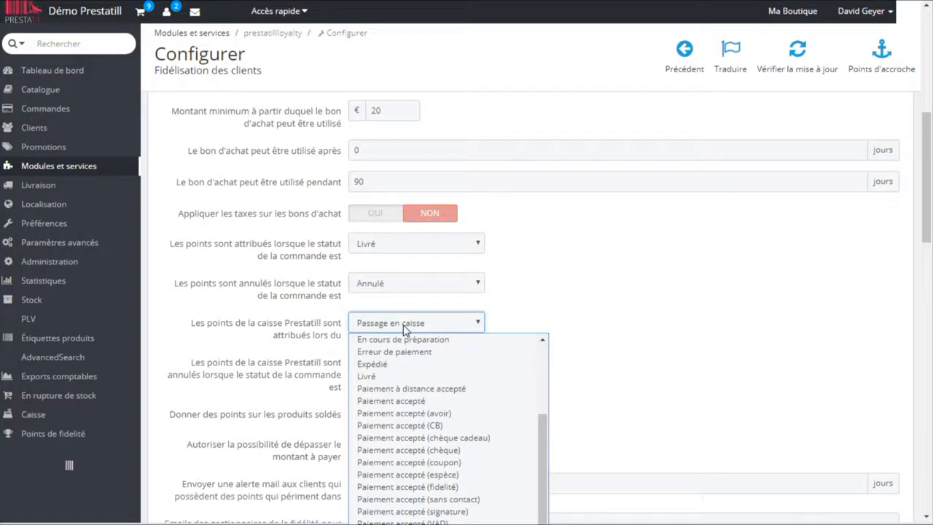
pyautogui.click(406, 328)
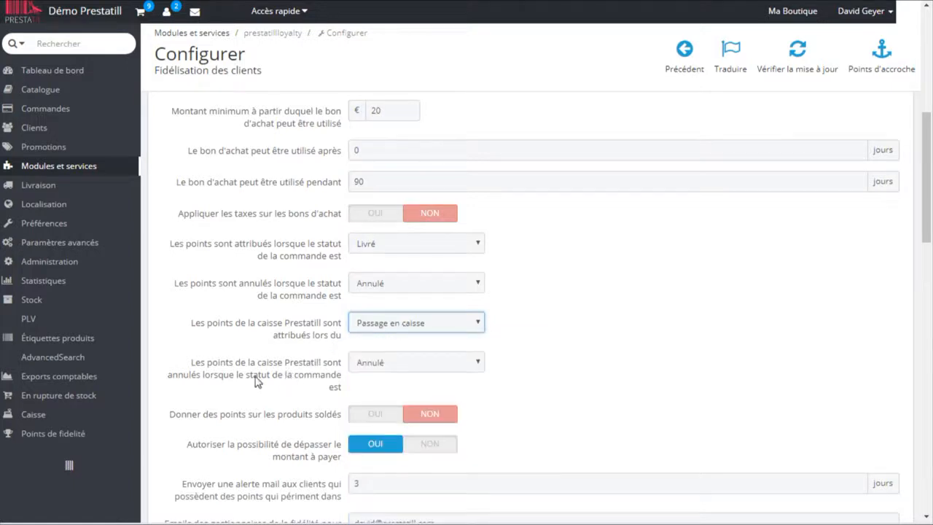
pyautogui.click(394, 364)
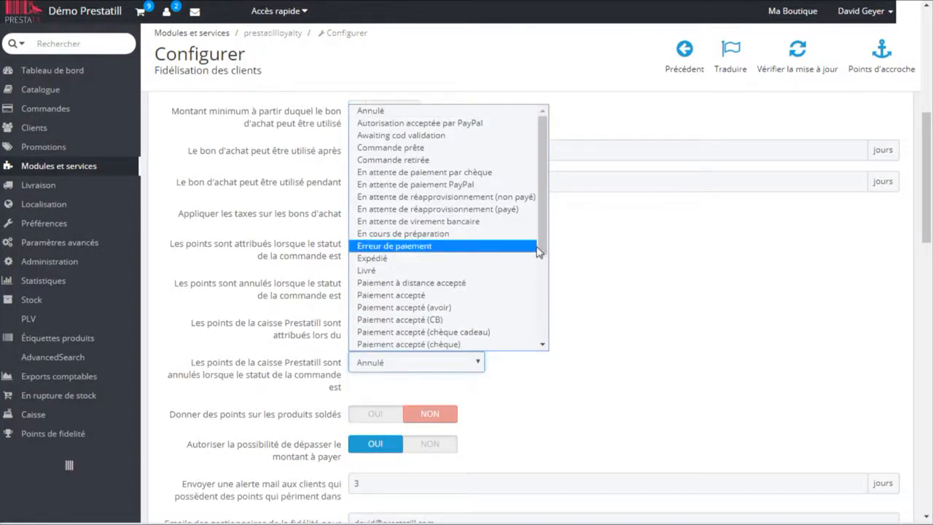
pyautogui.scroll(-4, 536, 306)
pyautogui.scroll(3, 534, 335)
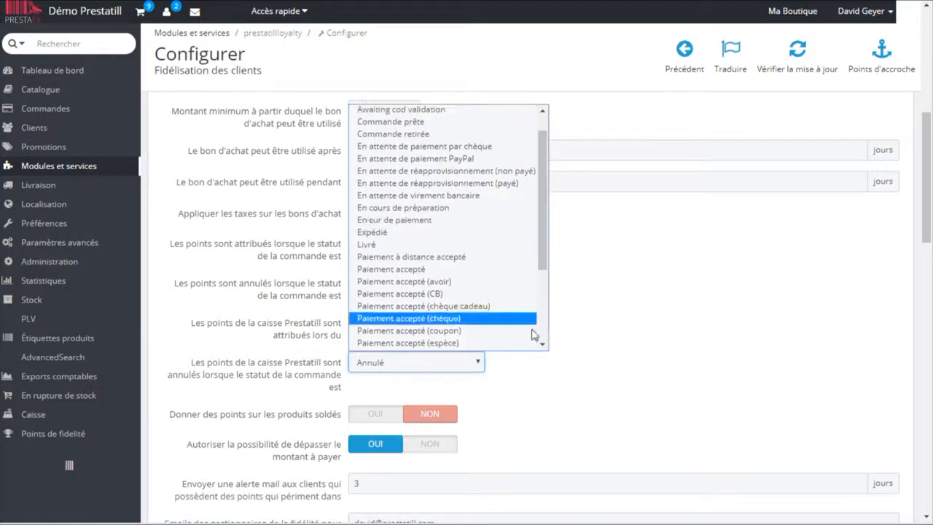
pyautogui.click(541, 379)
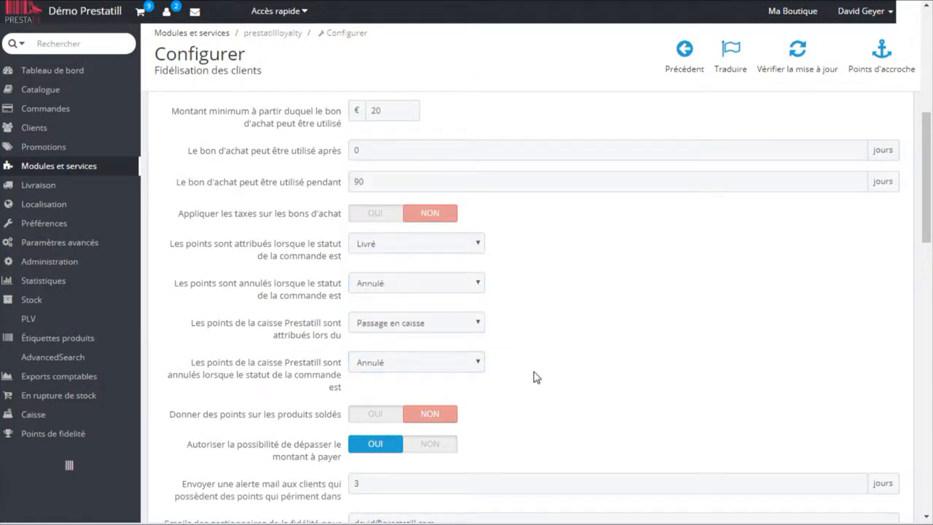
# - Check the option for giving points on discounted products and the delay for expiring-points e-mail alerts
pyautogui.click(376, 417)
pyautogui.click(386, 422)
pyautogui.scroll(-3, 307, 464)
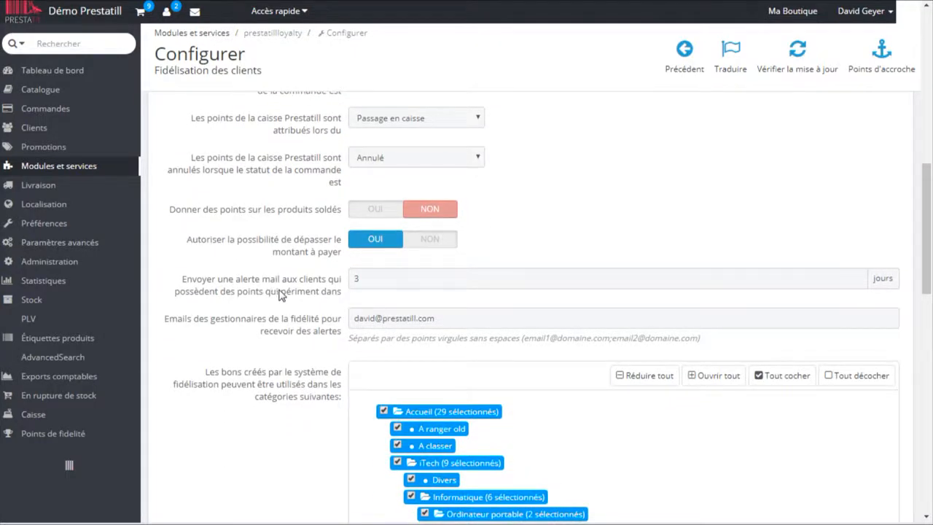
pyautogui.click(357, 280)
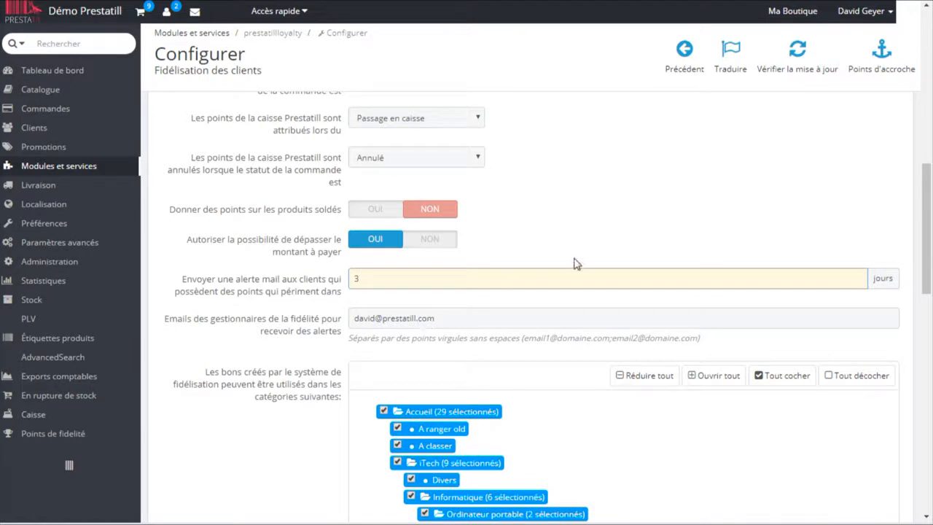
# - Examine the Cron task URLs for the expiry alerts and the managers' alert e-mail setting
pyautogui.moveTo(927, 250); pyautogui.dragTo(927, 119)
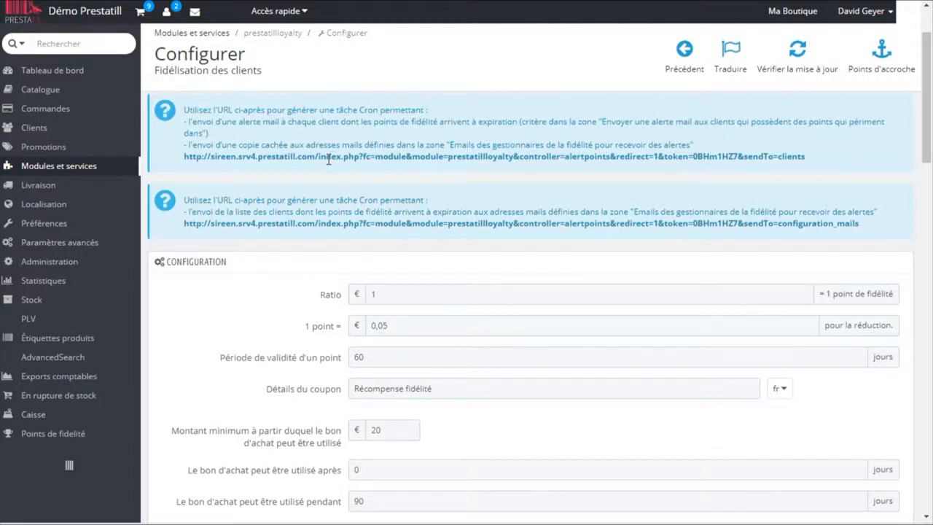
pyautogui.scroll(-3, 332, 157)
pyautogui.scroll(2, 355, 191)
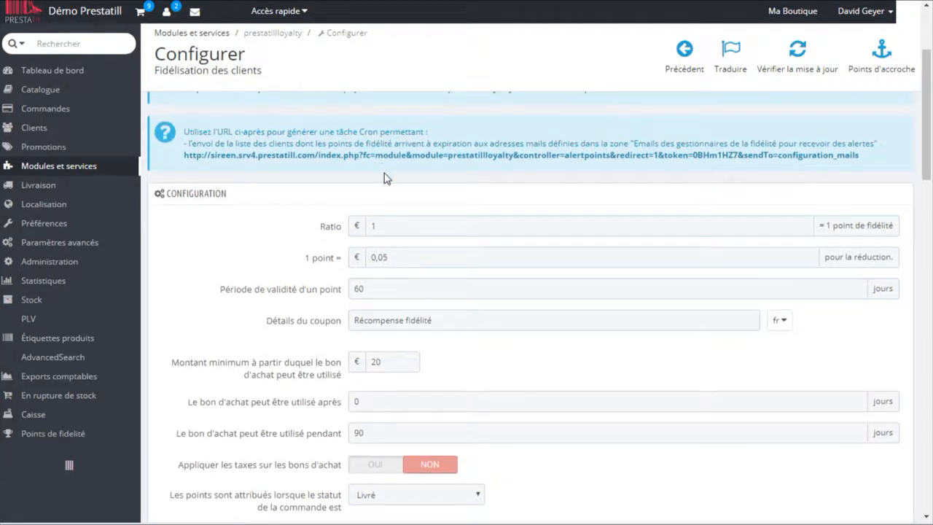
pyautogui.scroll(-6, 386, 179)
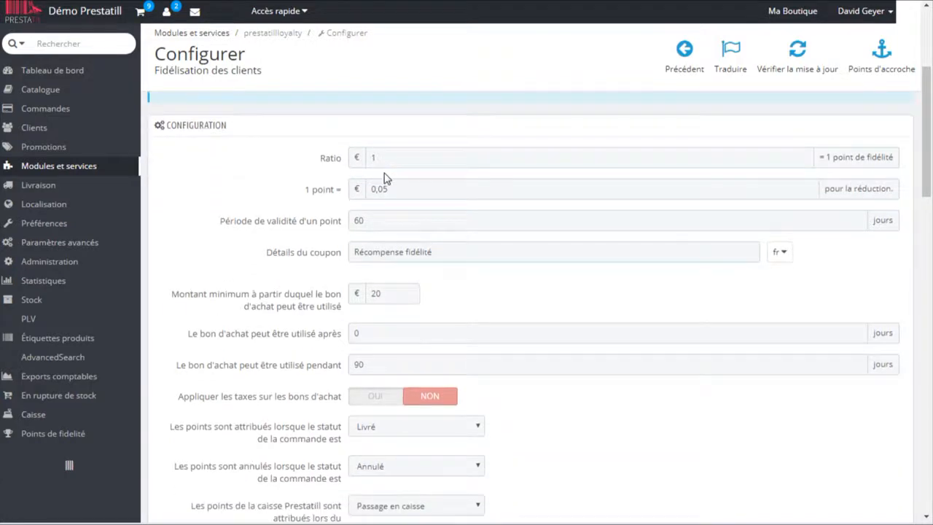
pyautogui.scroll(-2, 387, 179)
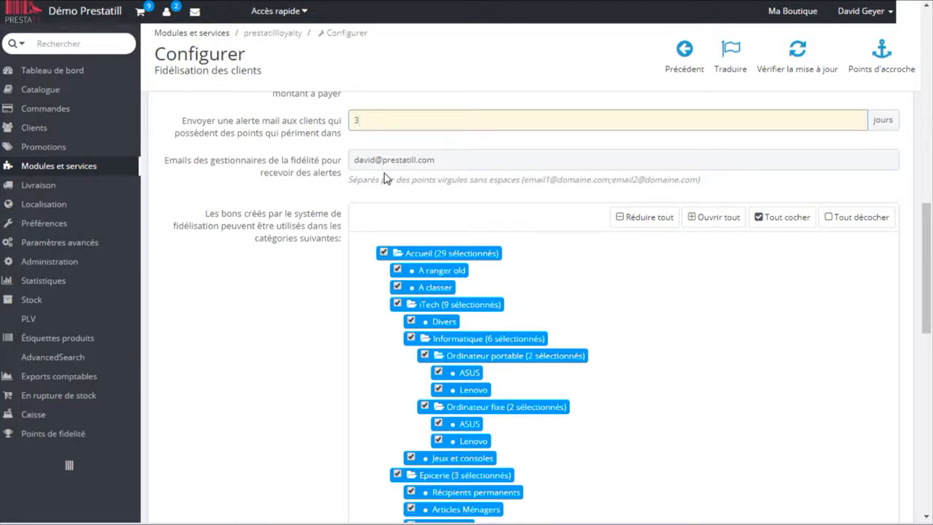
# - Try deselecting and reselecting the voucher categories, first all together and individually for A classer and iTech
pyautogui.scroll(-1, 386, 178)
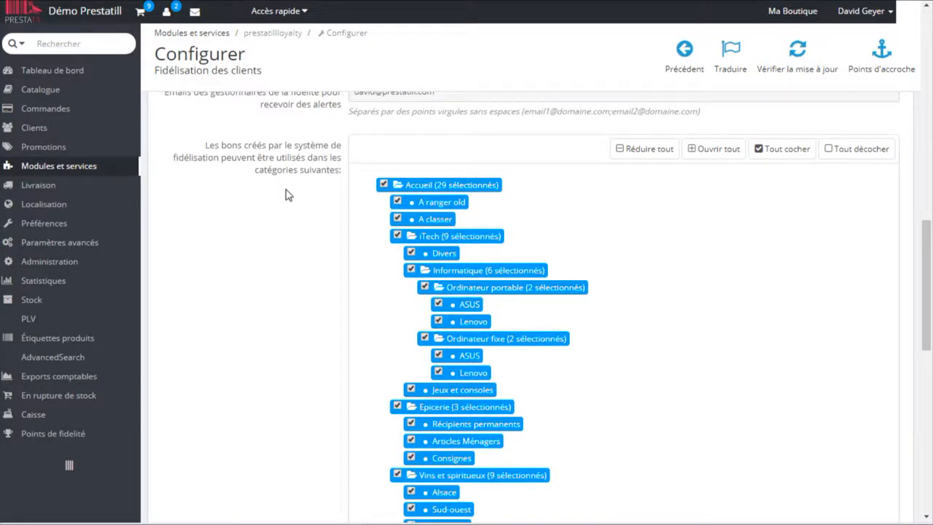
pyautogui.click(831, 153)
pyautogui.click(761, 155)
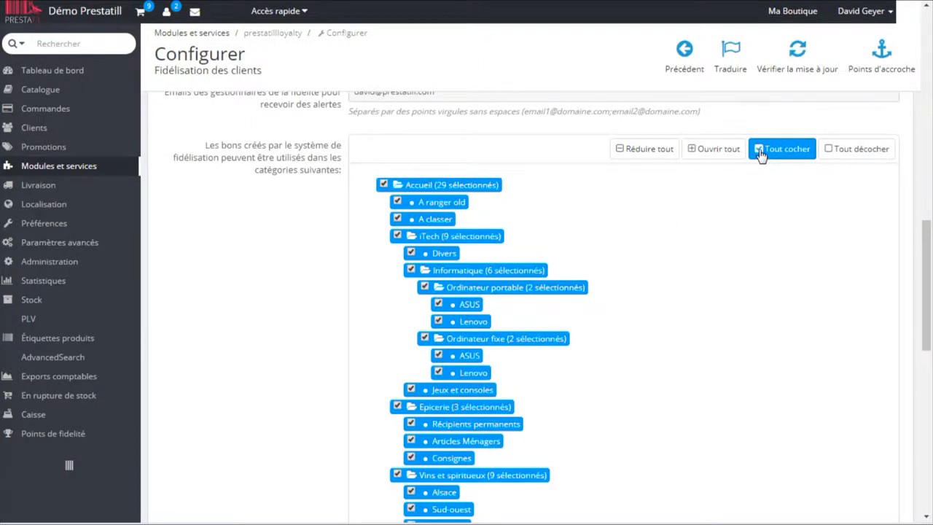
pyautogui.click(398, 218)
pyautogui.click(397, 236)
pyautogui.click(397, 218)
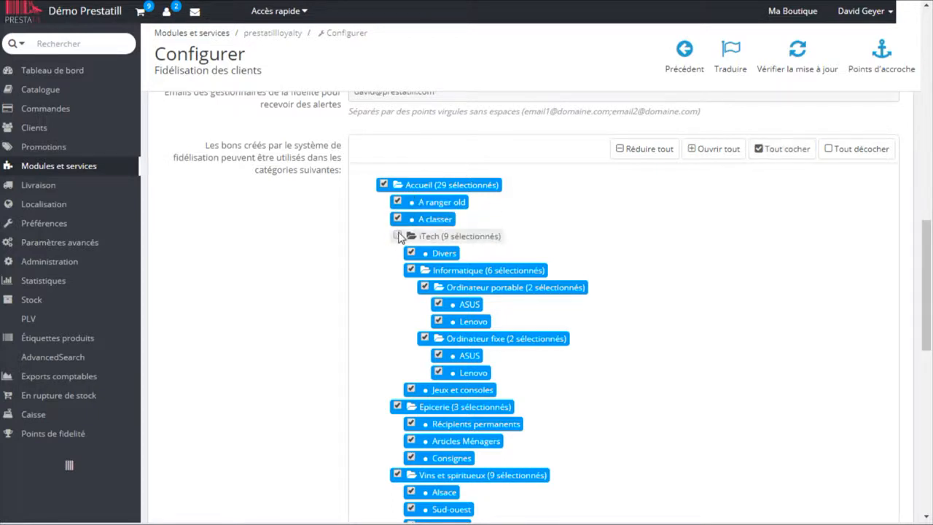
pyautogui.click(397, 236)
# - Review the loyalty point progression labels and open the Points de fidelité page
pyautogui.scroll(-1, 521, 217)
pyautogui.scroll(-7, 521, 217)
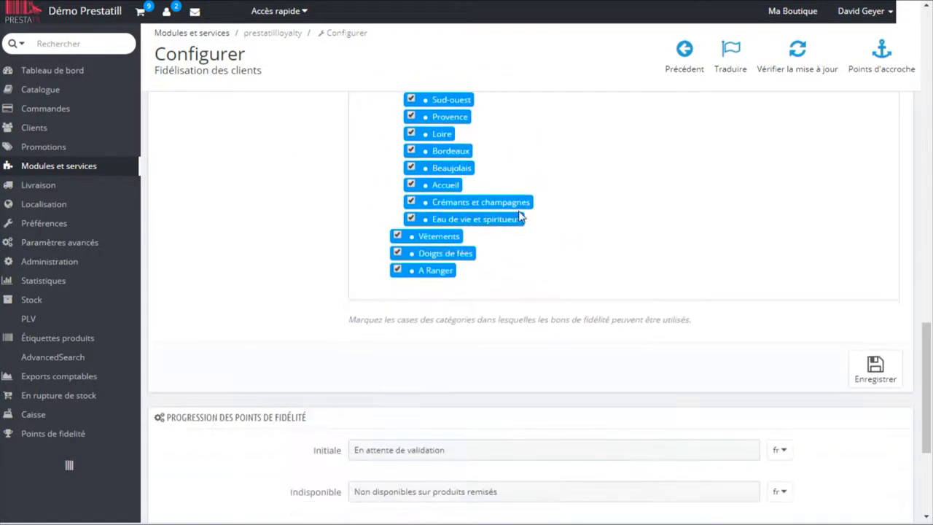
pyautogui.scroll(-2, 521, 217)
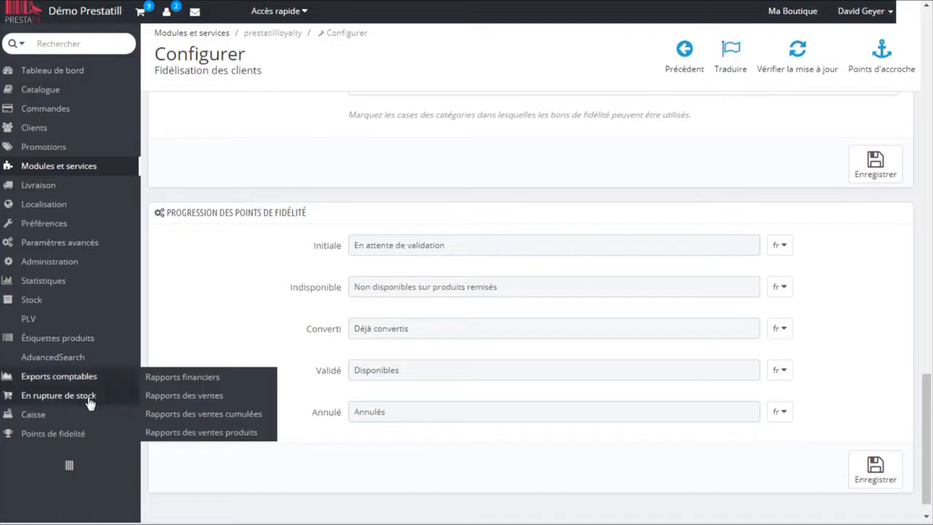
pyautogui.click(74, 435)
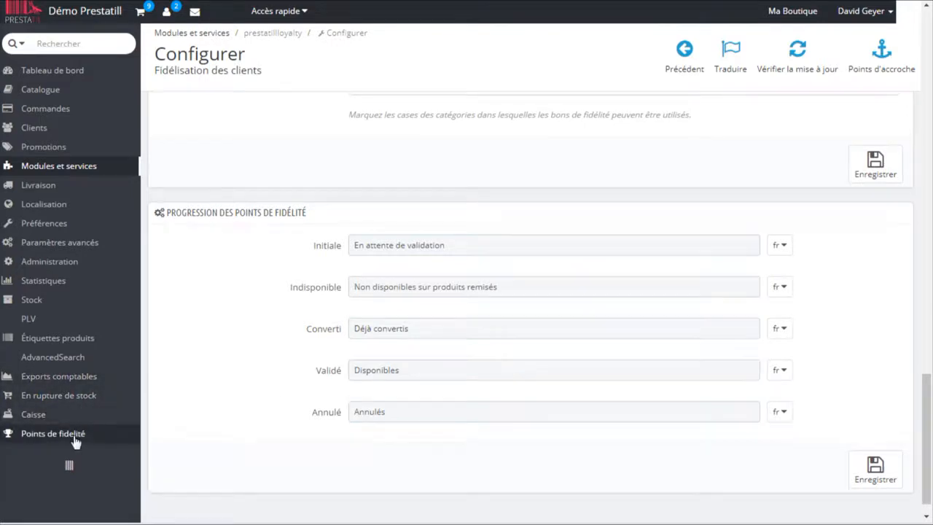